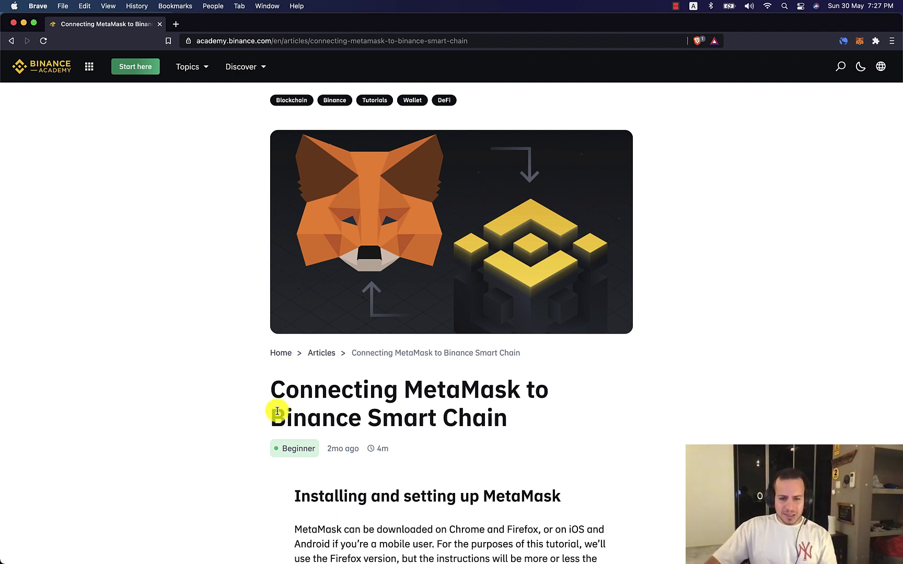
Highlight 'MetaMask' in the Binance Academy article title about connecting to Binance Smart Chain
left_click_drag(286, 418, 487, 417)
left_click_drag(405, 390, 517, 387)
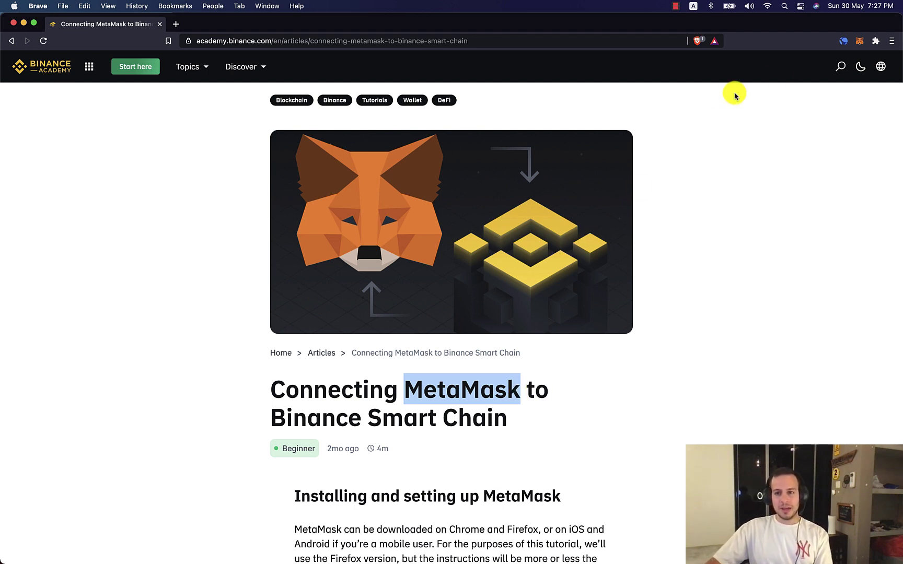
Open the MetaMask wallet and highlight Account 1's 0 ETH balance
left_click(860, 43)
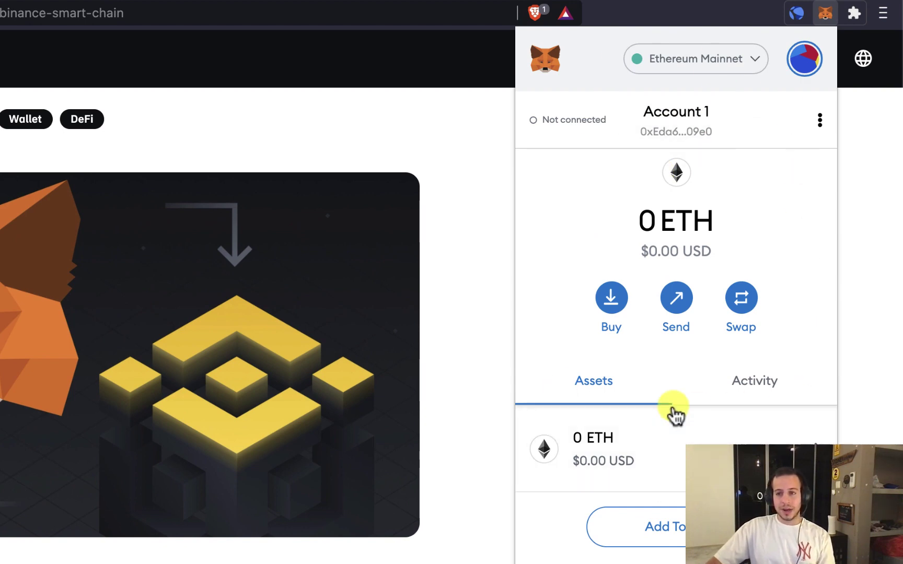
left_click_drag(639, 220, 708, 223)
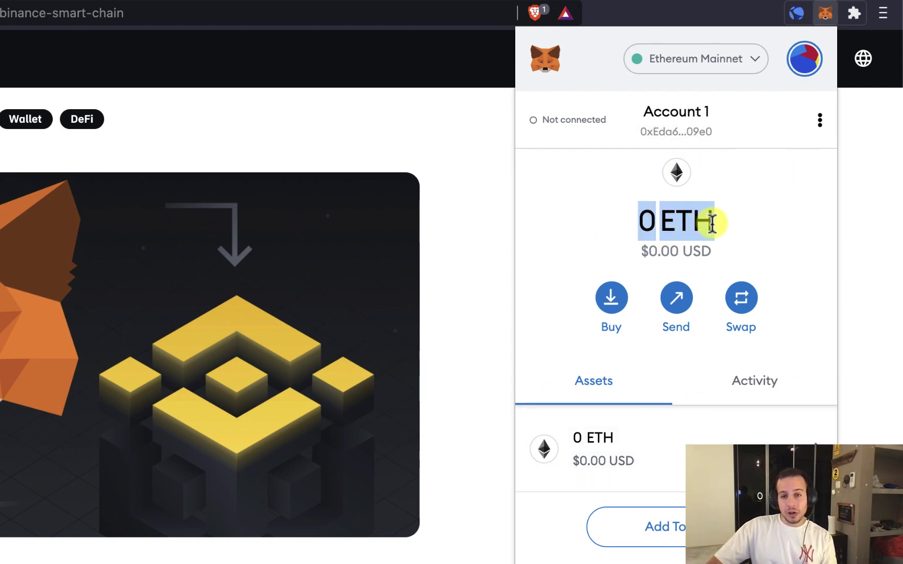
mouse_move(676, 221)
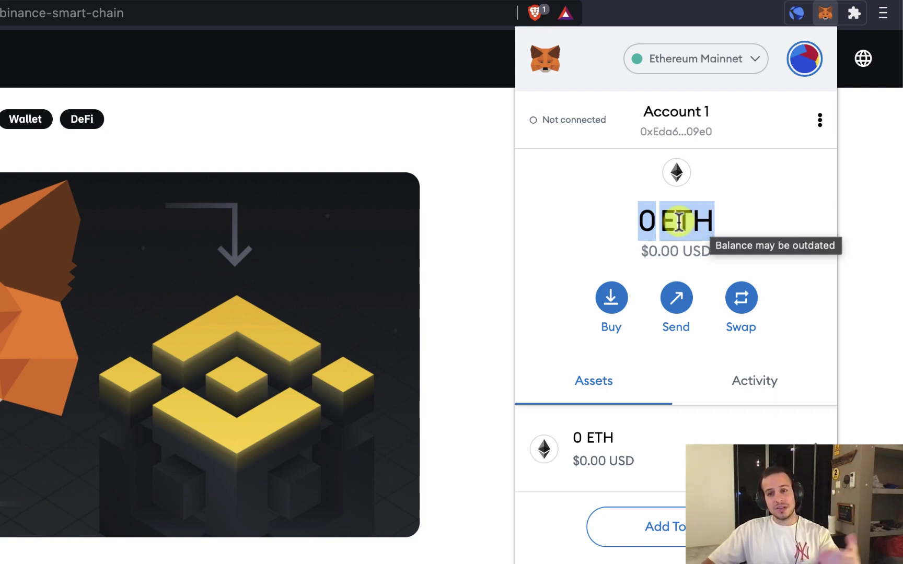
left_click(645, 224)
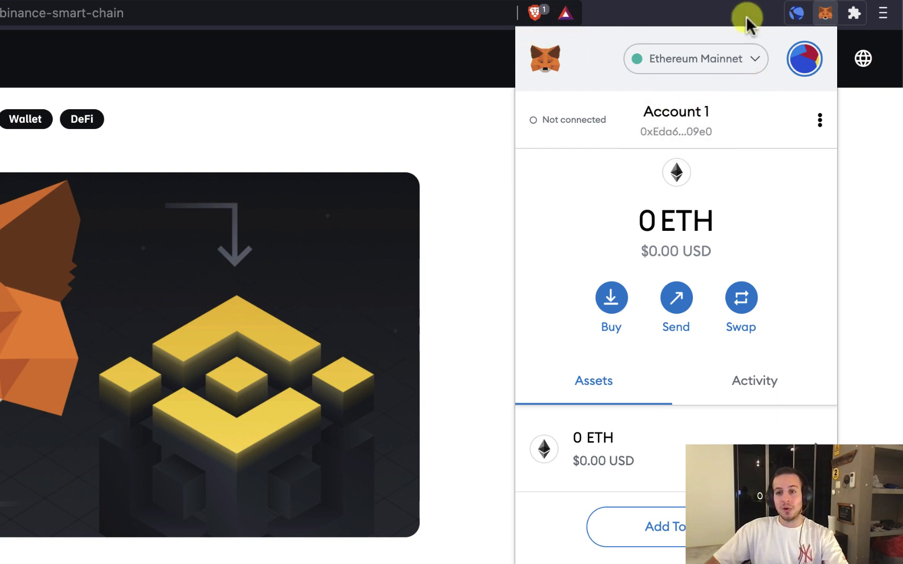
Open the MetaMask network list and close it again, staying on Ethereum Mainnet
left_click(671, 62)
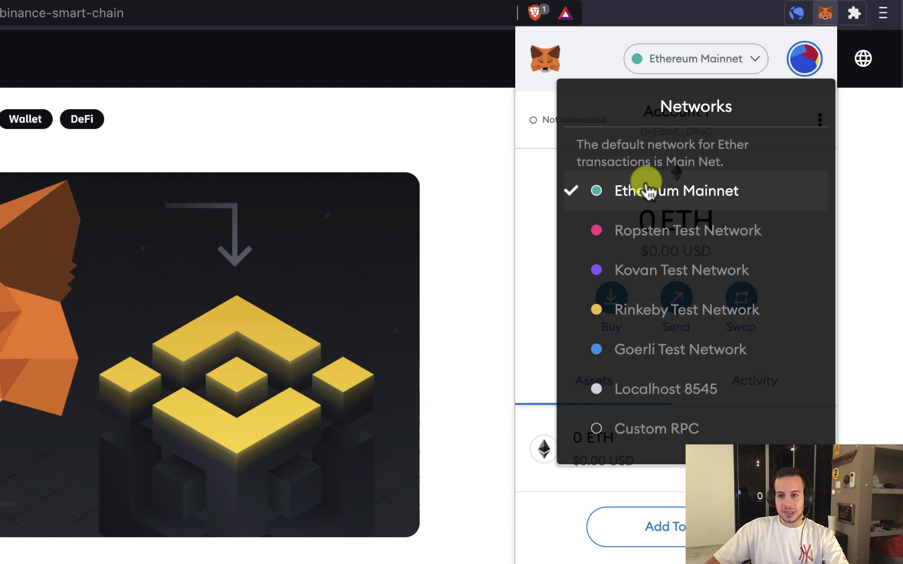
left_click(609, 63)
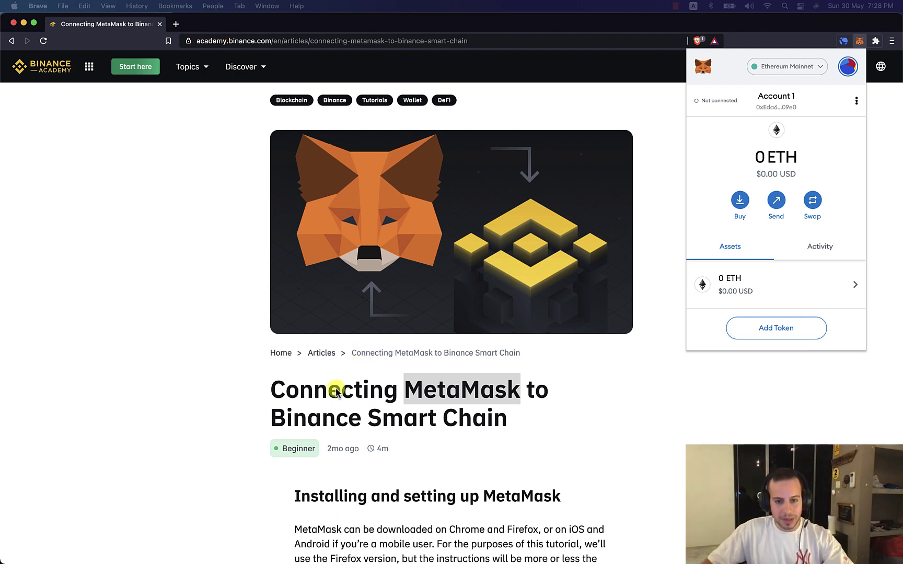
scroll(317, 408, "down", 2)
scroll(322, 397, "down", 2)
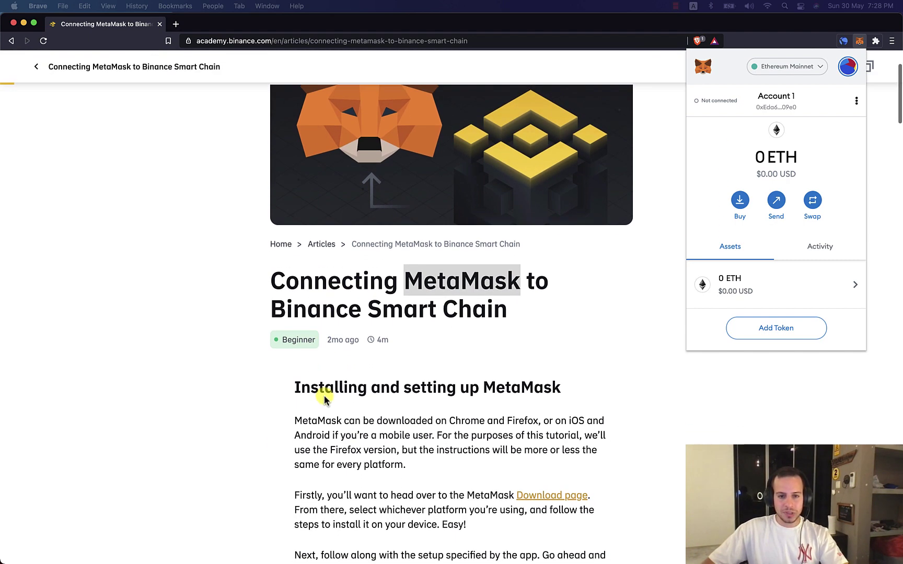
scroll(280, 302, "up", 2)
scroll(275, 211, "up", 1)
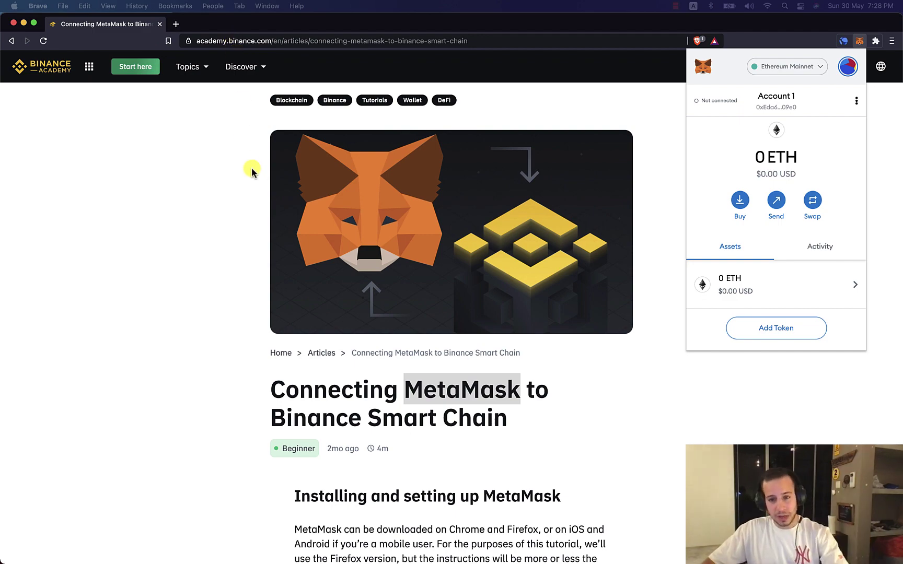
scroll(251, 171, "down", 1)
scroll(248, 174, "down", 1)
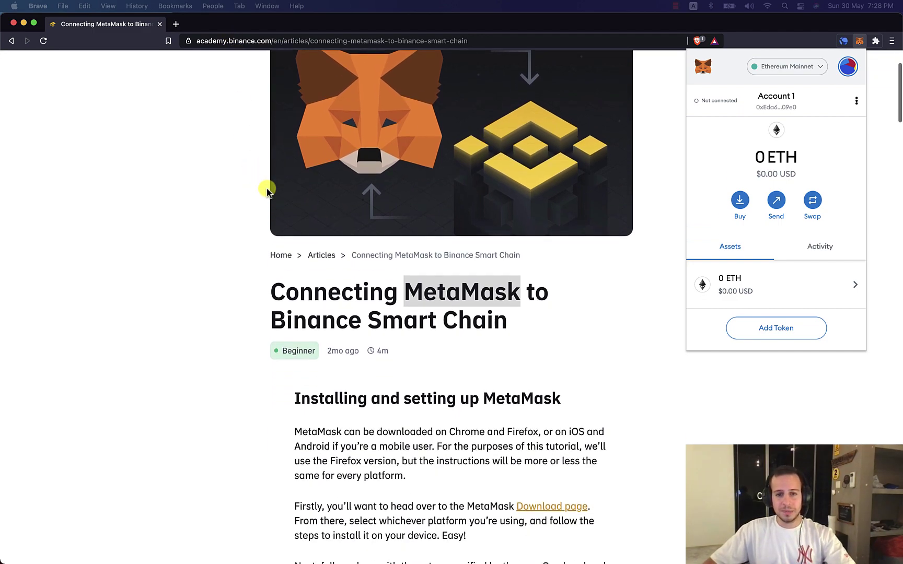
scroll(264, 188, "down", 3)
scroll(264, 188, "down", 6)
scroll(268, 190, "down", 2)
scroll(268, 190, "down", 2)
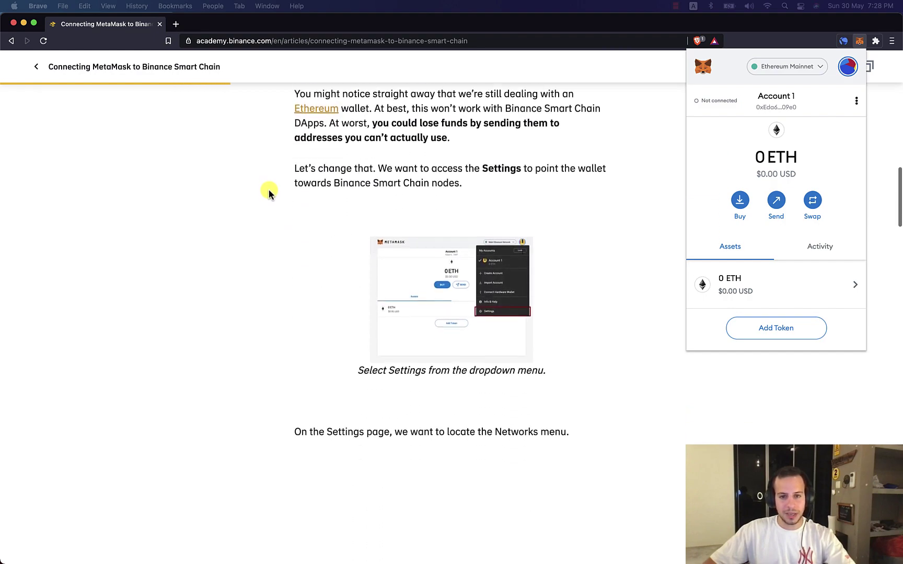
scroll(269, 192, "down", 1)
scroll(269, 195, "down", 1)
scroll(269, 194, "down", 2)
scroll(268, 193, "down", 2)
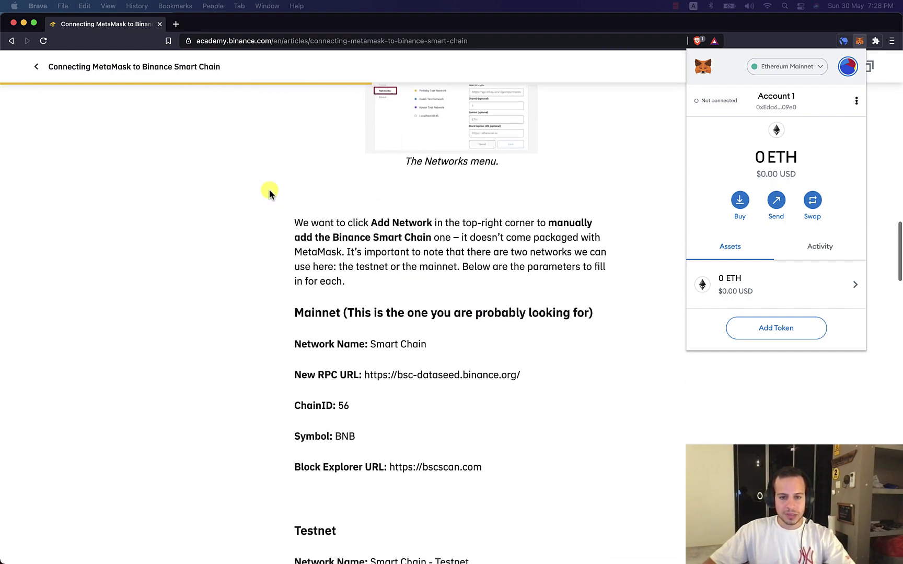
scroll(270, 195, "down", 1)
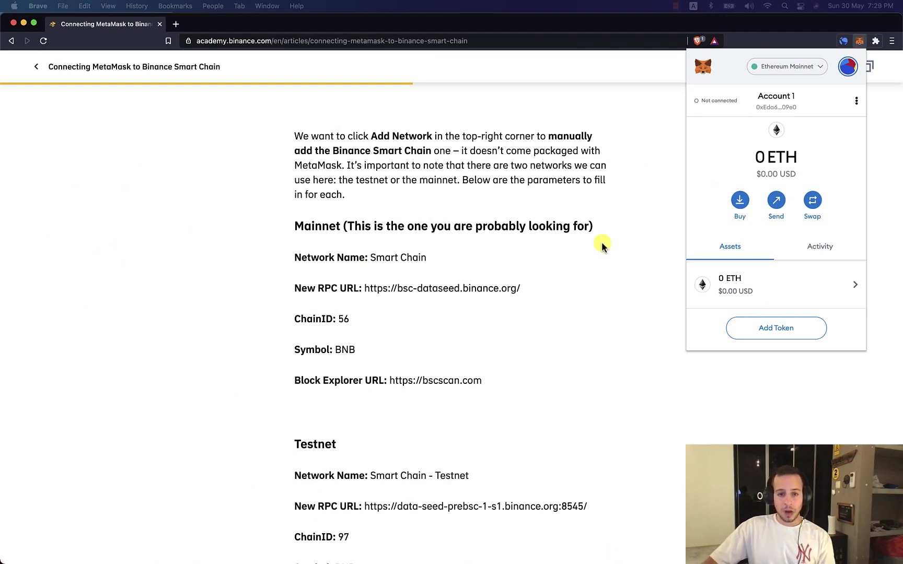
Close the MetaMask popup by clicking back on the Binance Academy article
left_click(388, 309)
scroll(368, 295, "down", 1)
mouse_move(369, 289)
left_mouse_down()
mouse_move(484, 289)
mouse_move(364, 291)
left_mouse_up()
key("ctrl+c")
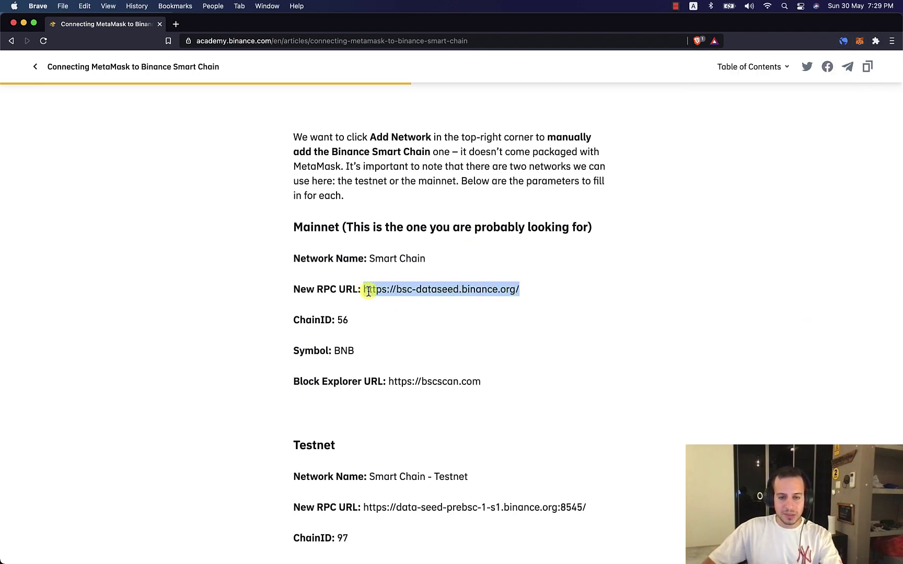
Open MetaMask and go through the account menu to Settings > Networks
left_click(858, 43)
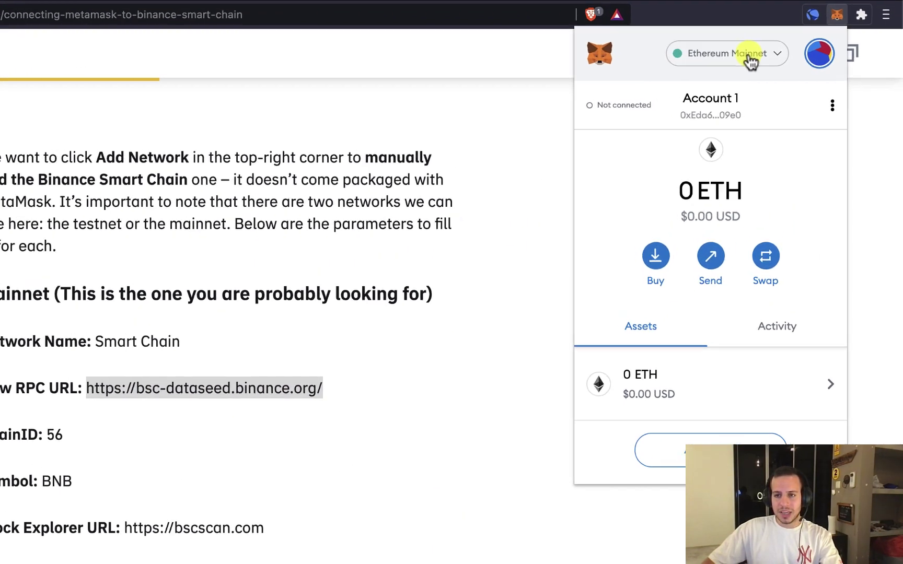
left_click(754, 59)
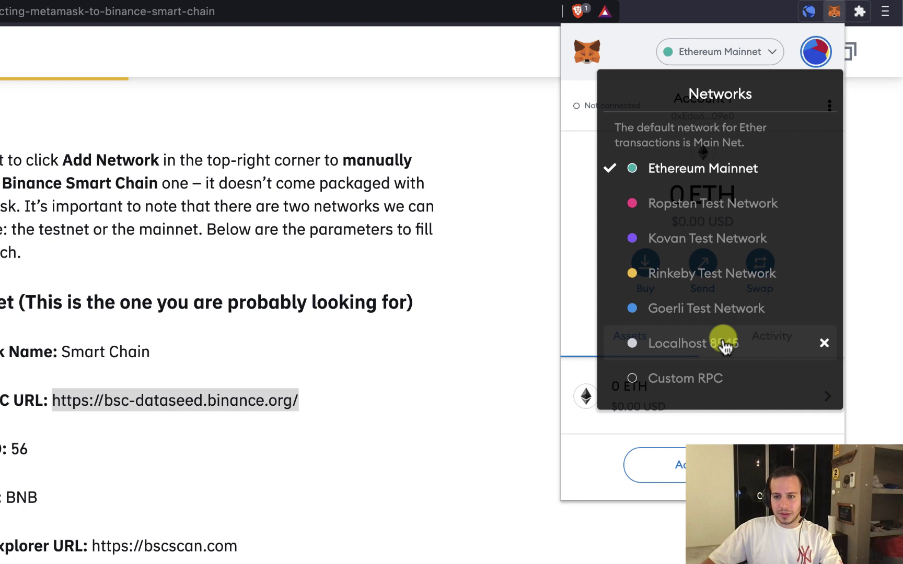
left_click(705, 59)
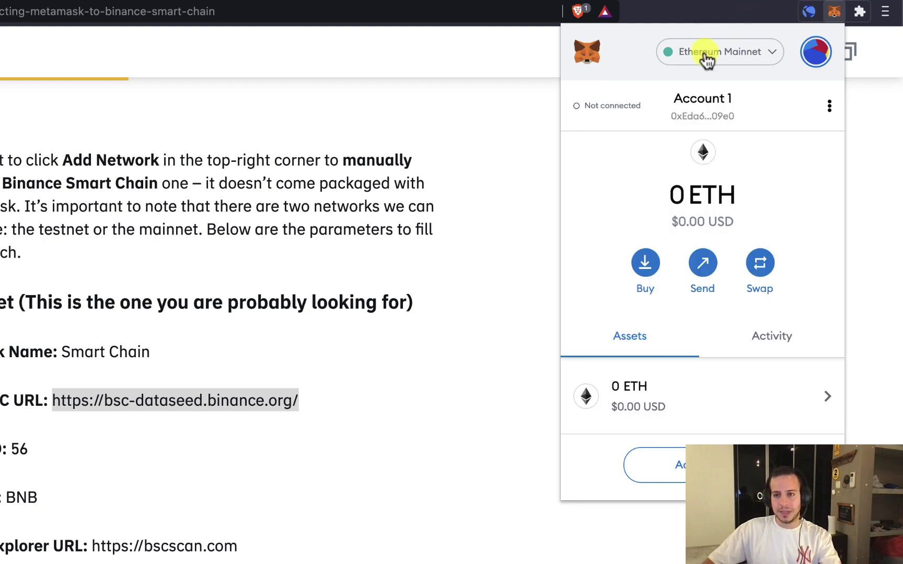
left_click(818, 57)
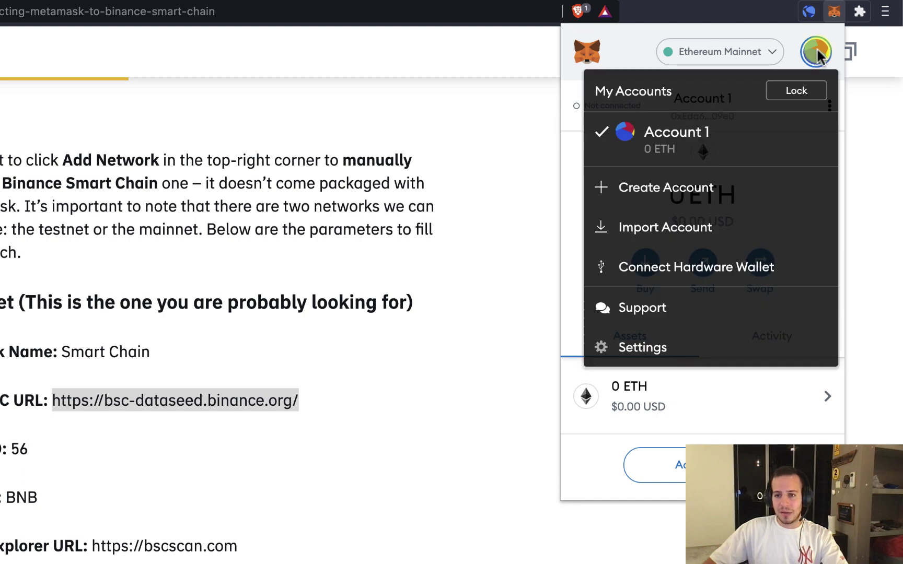
left_click(663, 347)
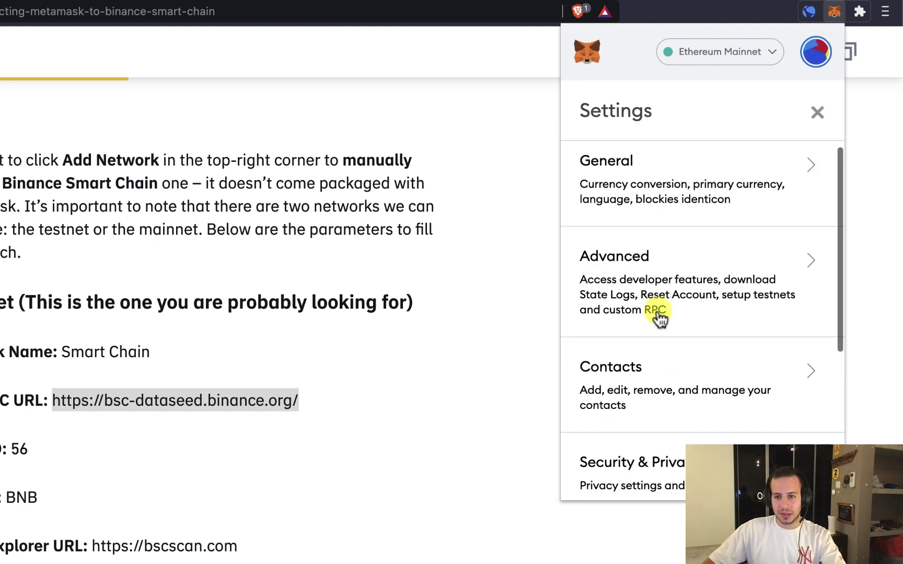
scroll(657, 317, "down", 3)
scroll(660, 317, "down", 3)
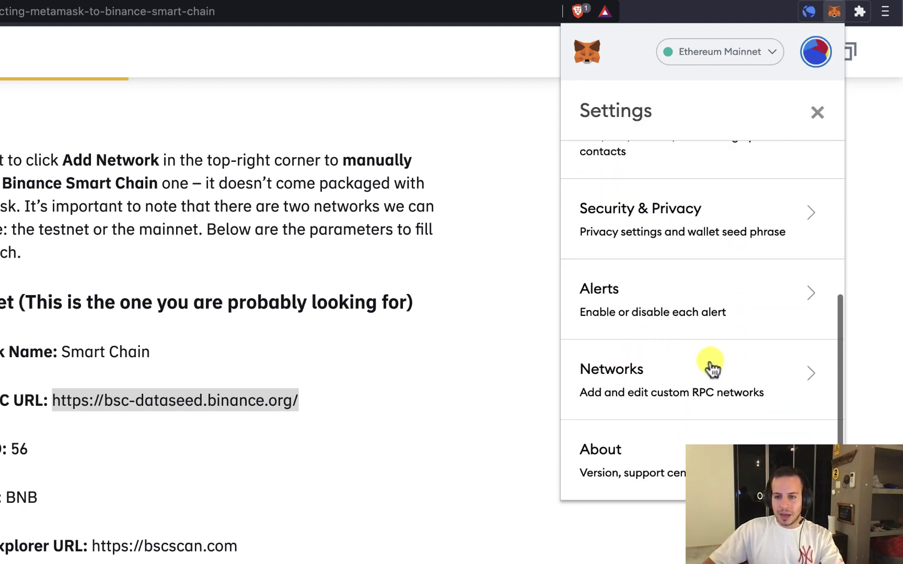
left_click(688, 378)
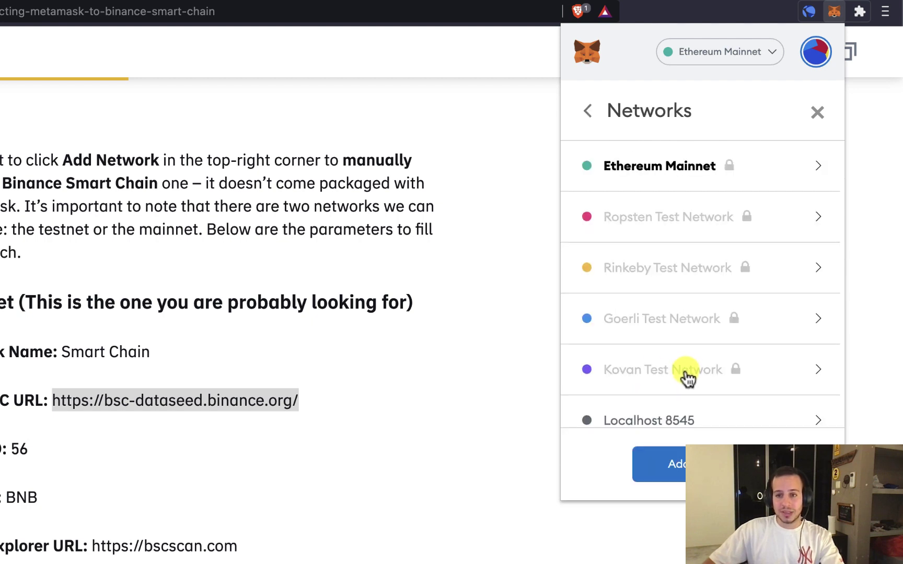
Start a custom network, clear the misspelled name and paste the Mainnet RPC URL
left_click(680, 463)
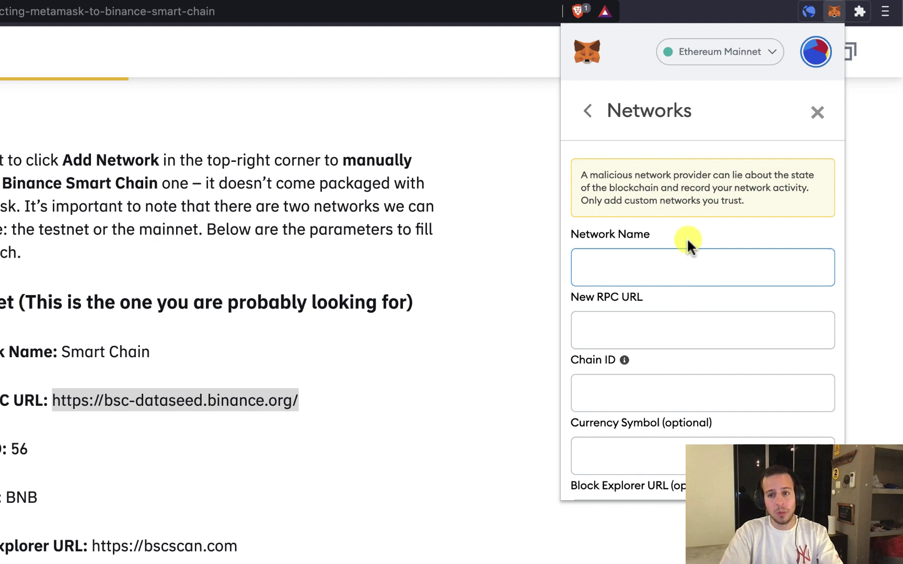
type("Smart Cah")
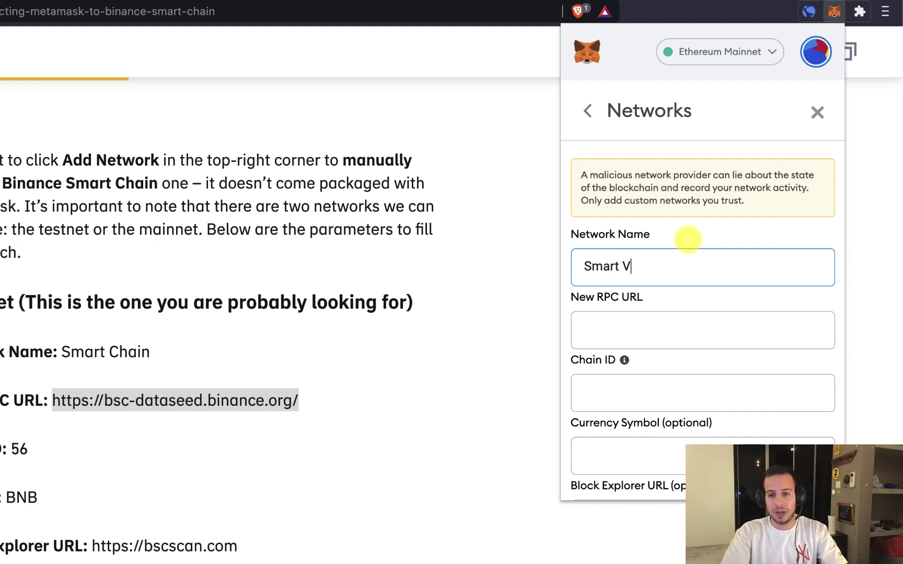
type("in")
key("ctrl+a")
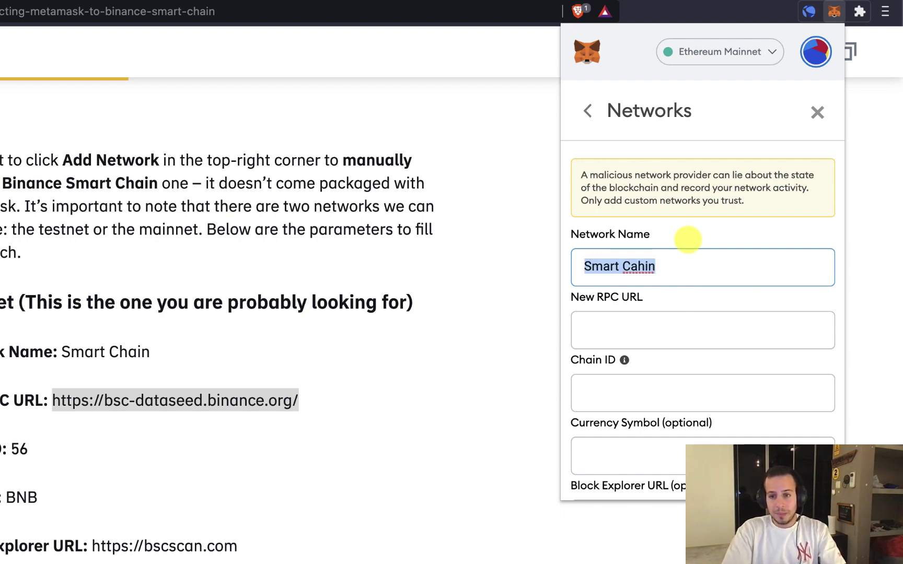
key("BackSpace")
type("BSC")
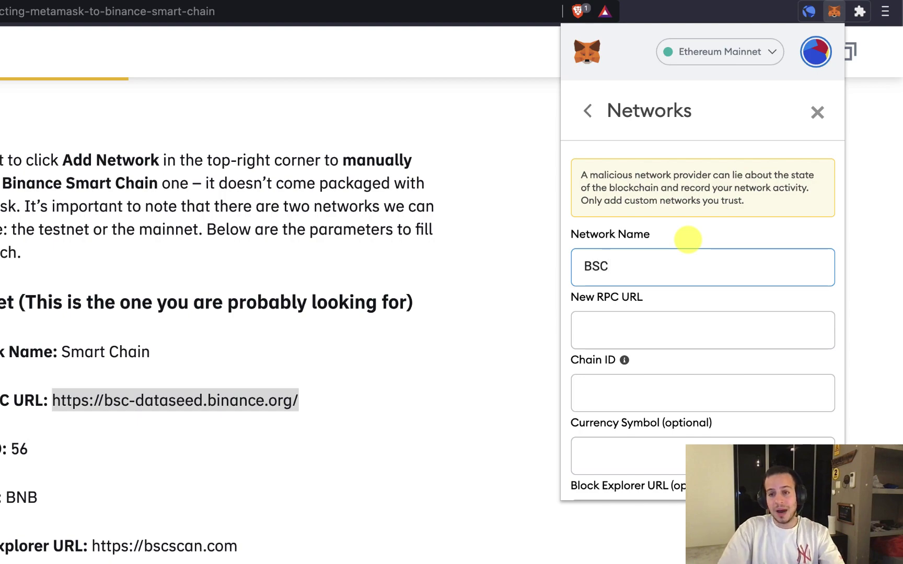
key("Tab")
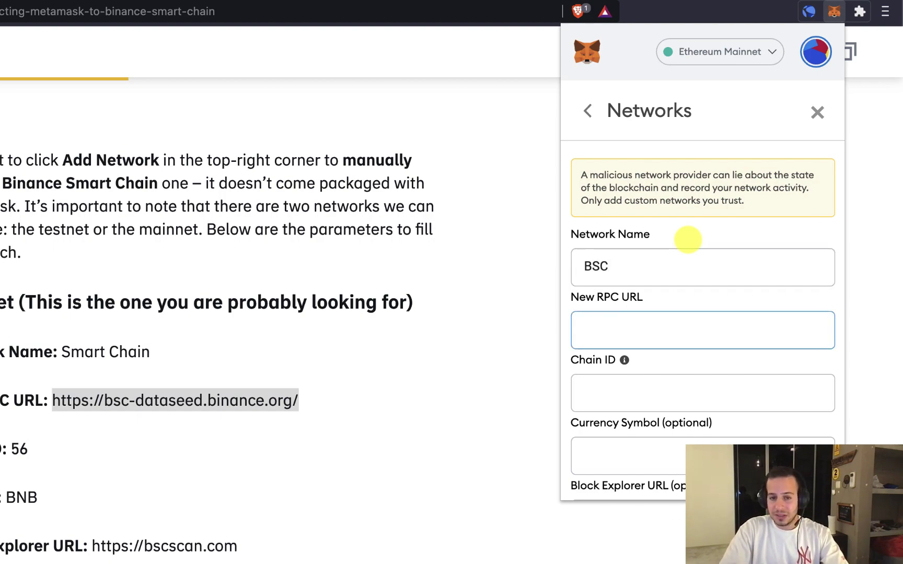
key("ctrl+v")
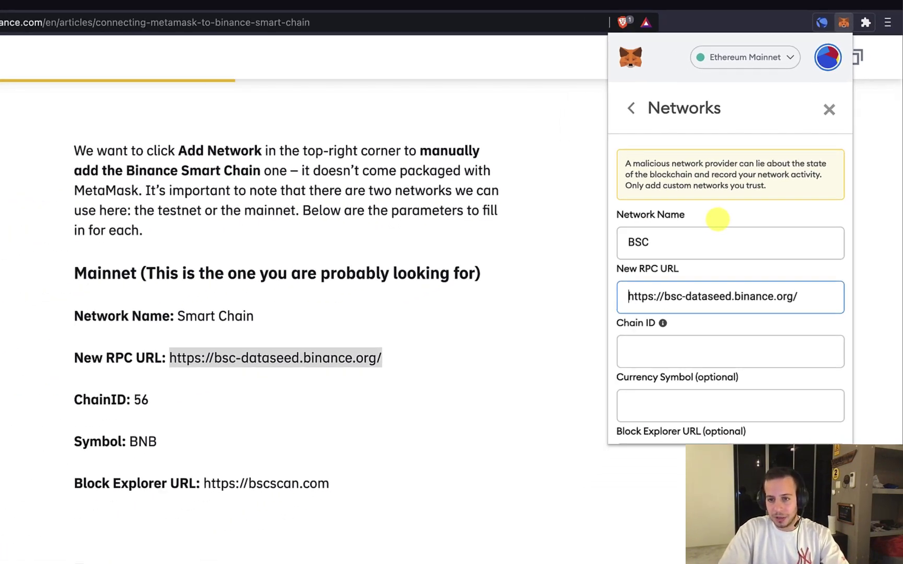
key("ctrl+a")
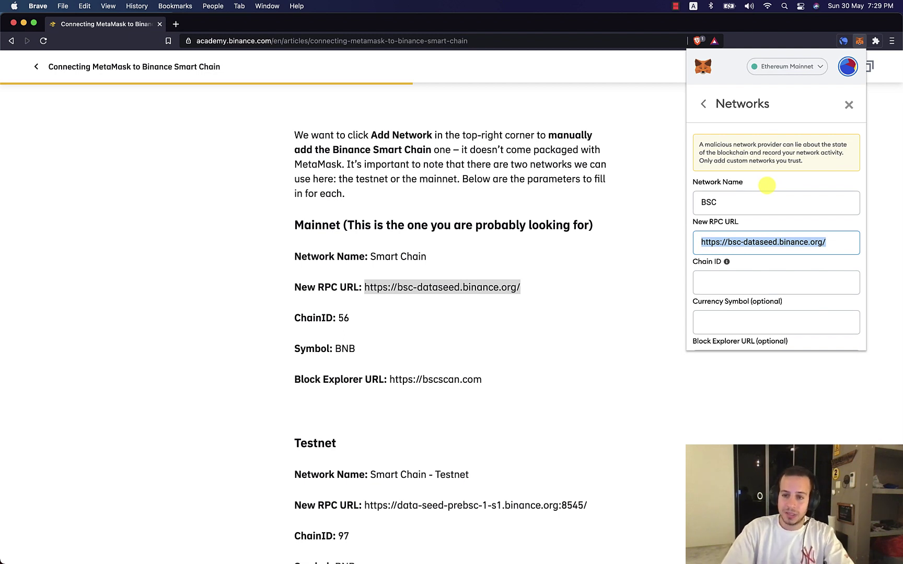
key("Tab")
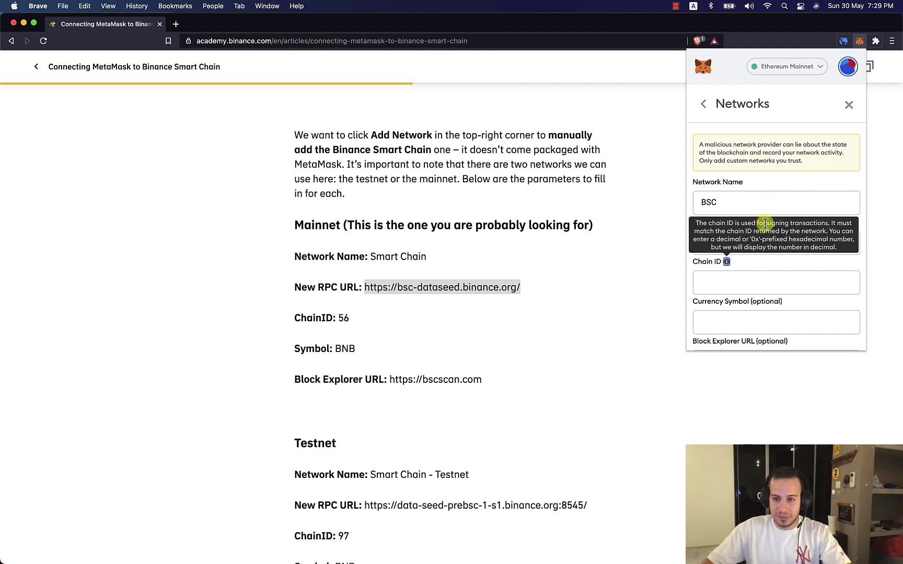
left_click(738, 284)
type("56")
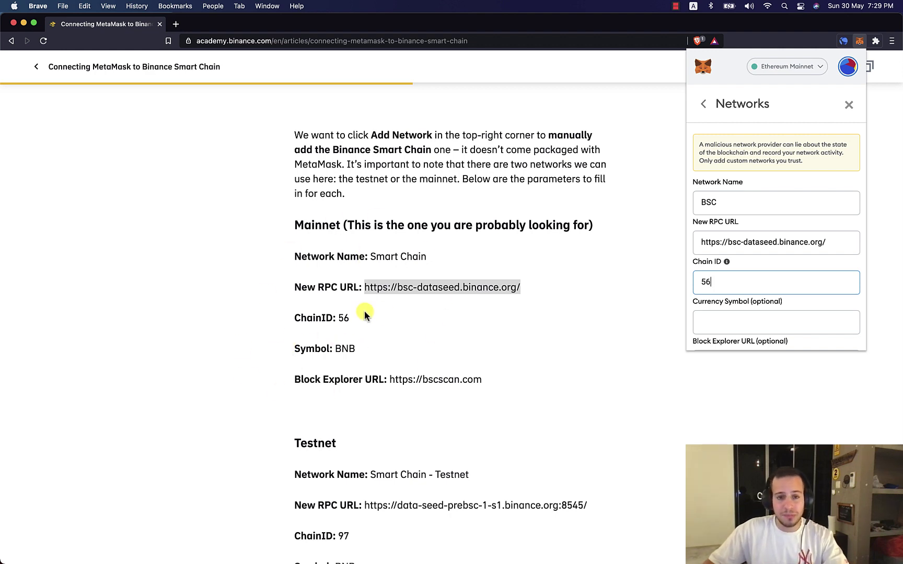
scroll(787, 226, "down", 2)
left_click(740, 268)
type("BNB")
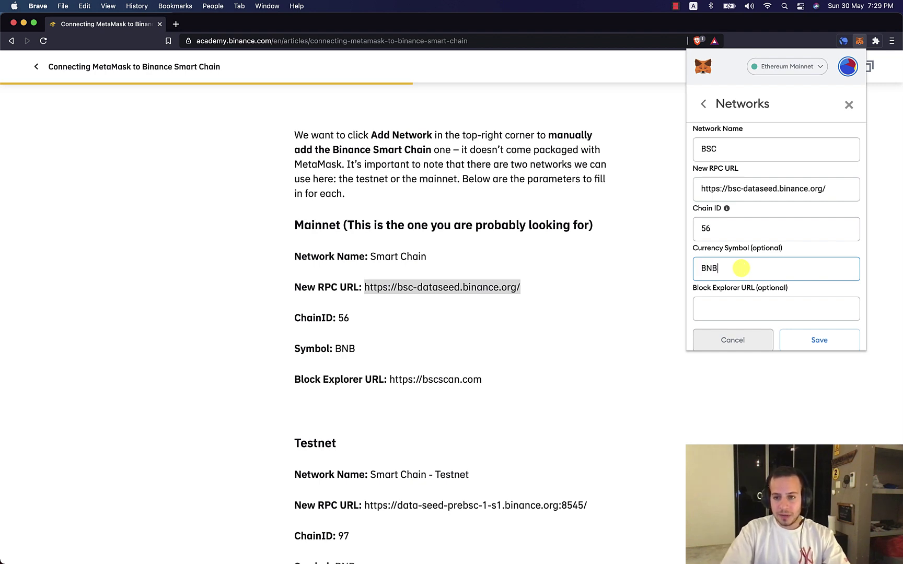
key("Tab")
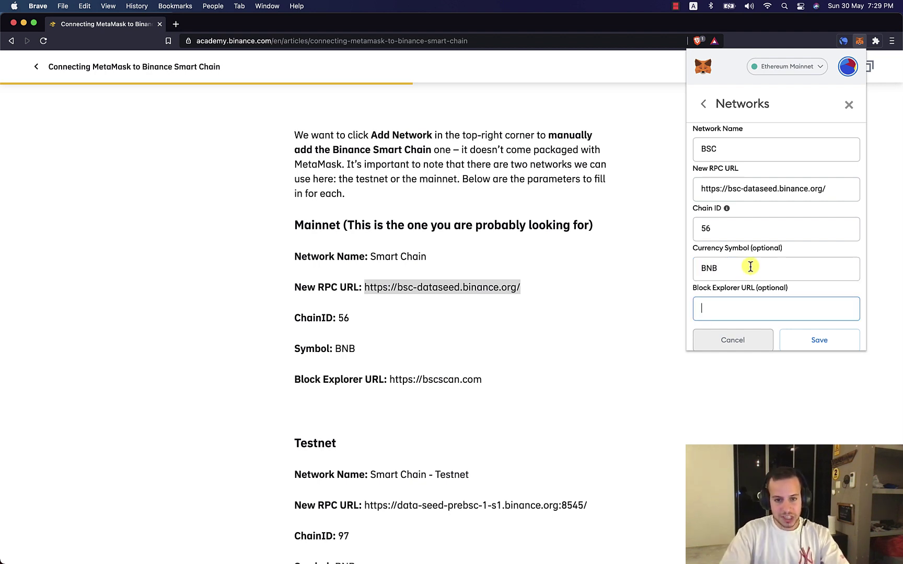
type("https")
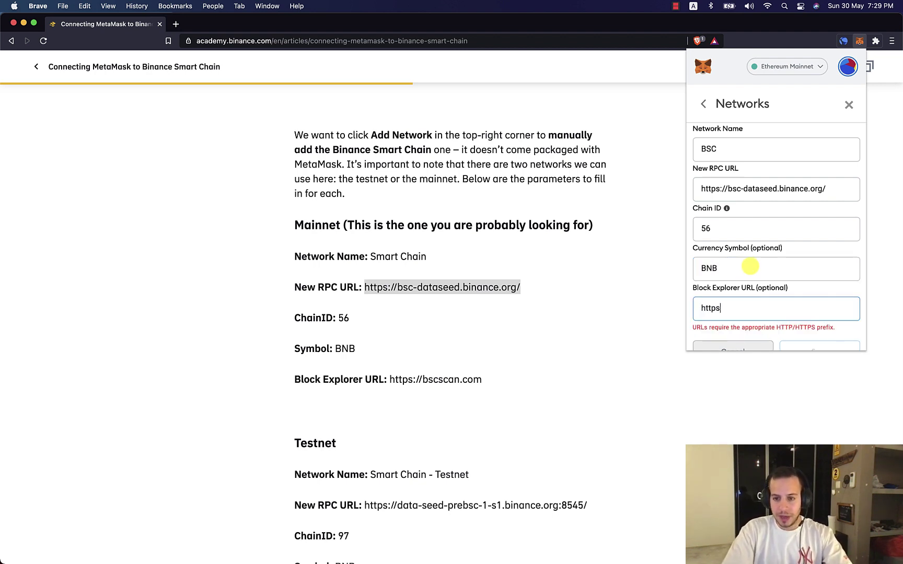
type("//bscscan.com")
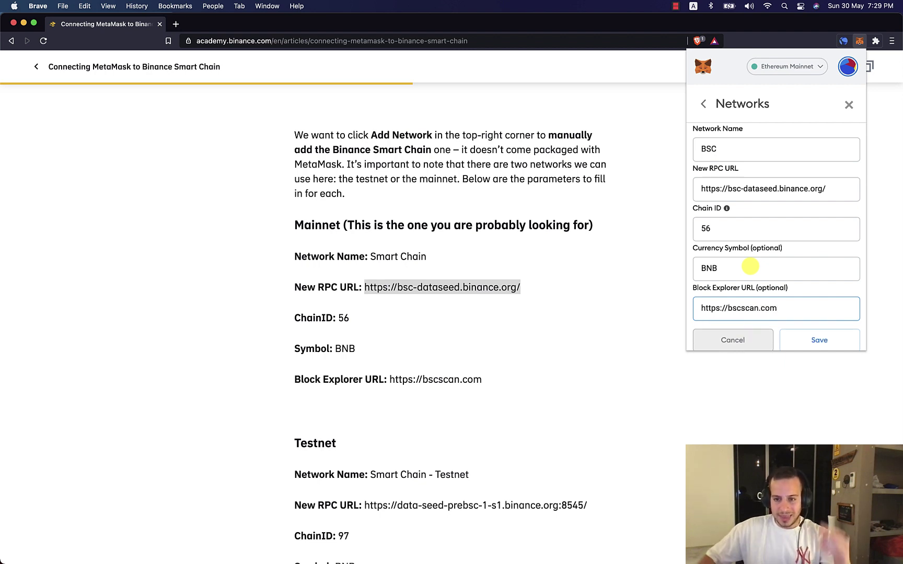
scroll(772, 304, "down", 1)
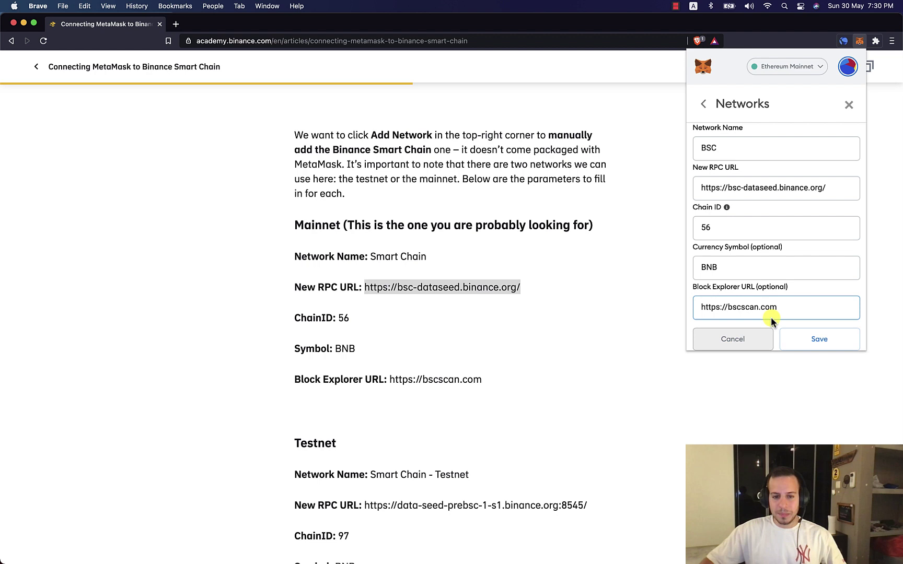
left_click(795, 346)
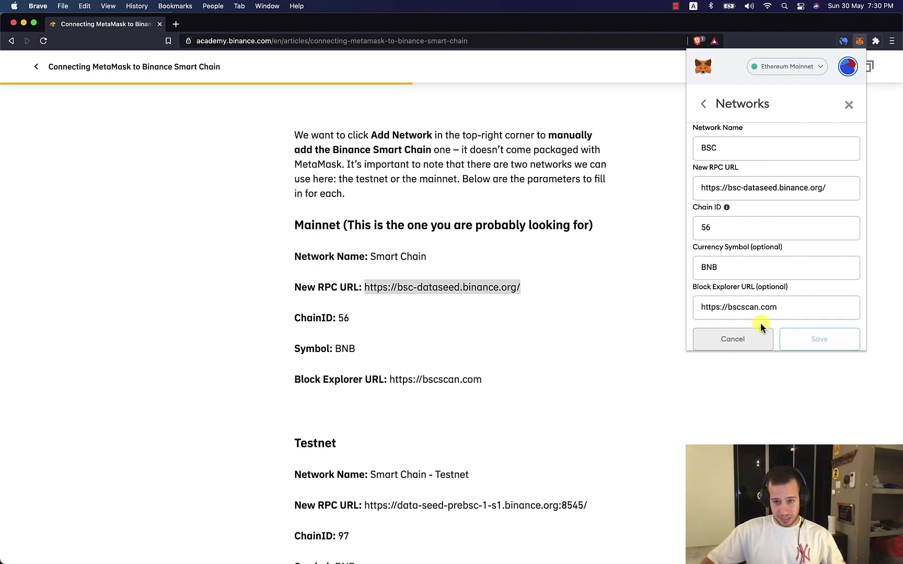
scroll(730, 223, "down", 2)
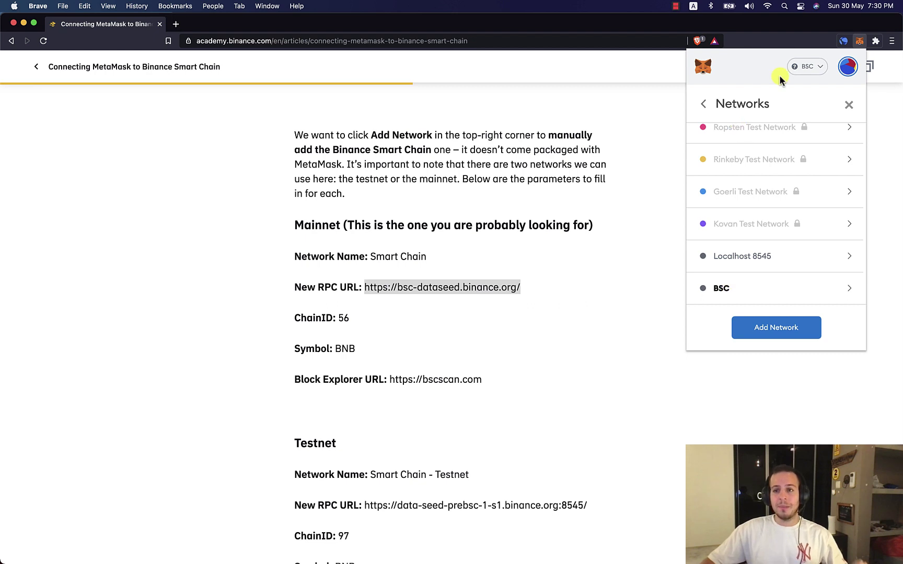
Leave Settings and switch the wallet to Ethereum Mainnet, then to BSC
left_click(705, 106)
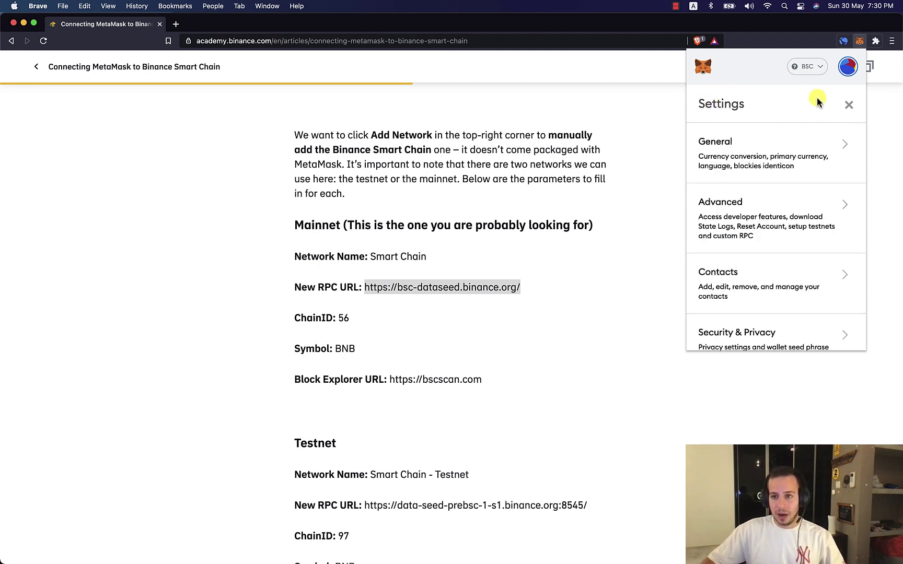
left_click(849, 105)
left_click(814, 73)
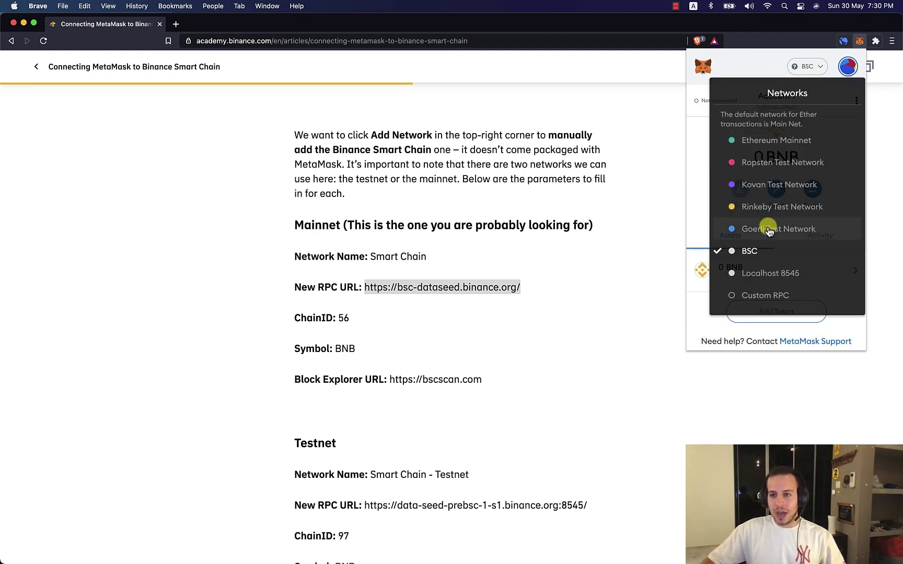
left_click(790, 74)
left_click(790, 74)
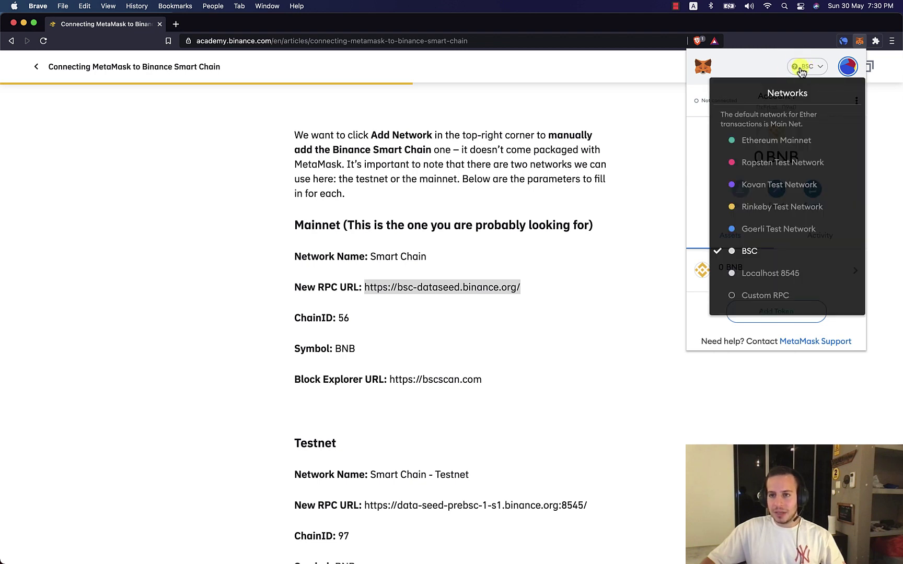
left_click(776, 140)
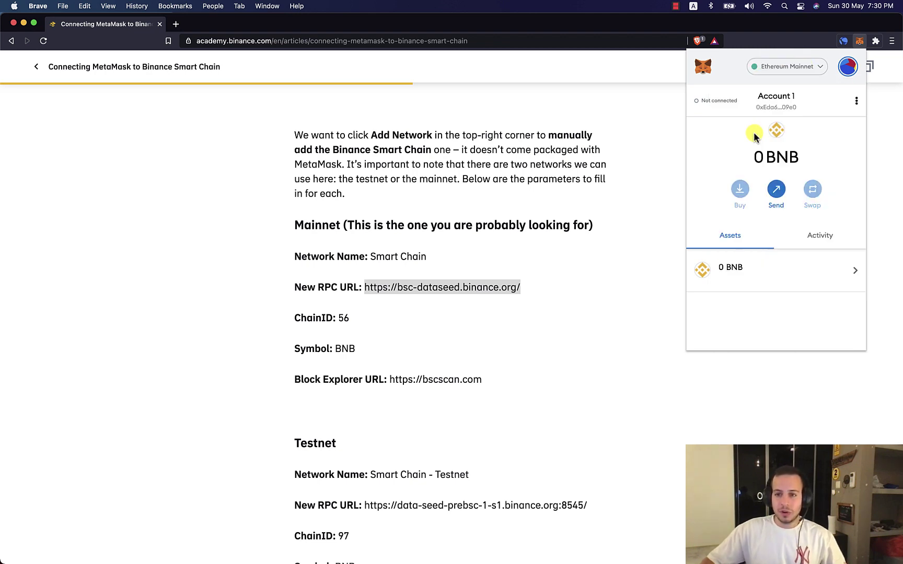
left_click(785, 69)
mouse_move(750, 251)
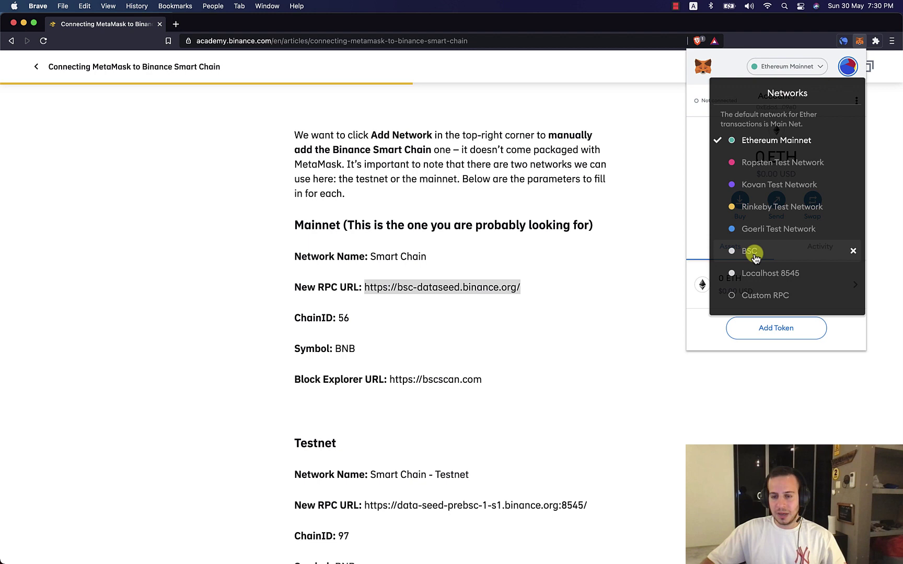
left_click(752, 258)
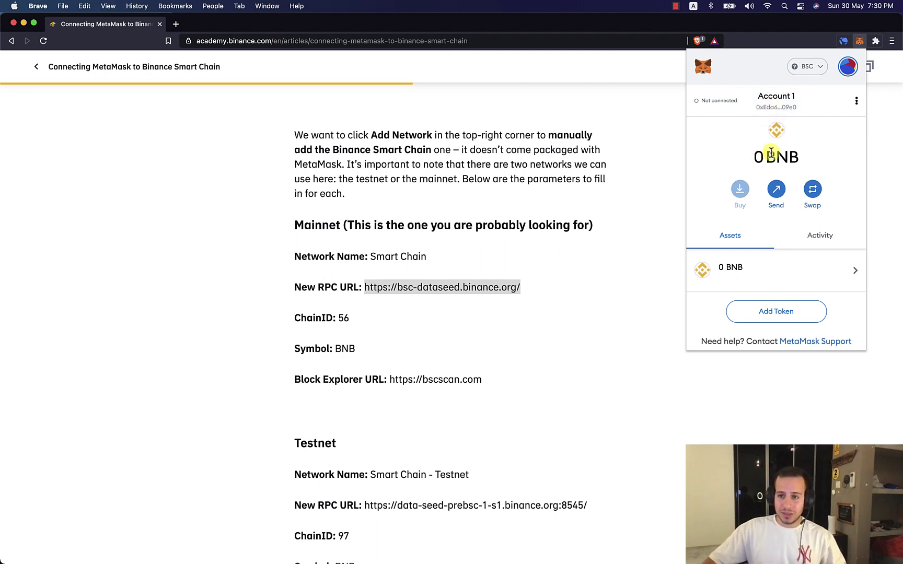
Check the BNB balance, switch back to Ethereum Mainnet and close the wallet popup
left_click_drag(795, 157, 759, 157)
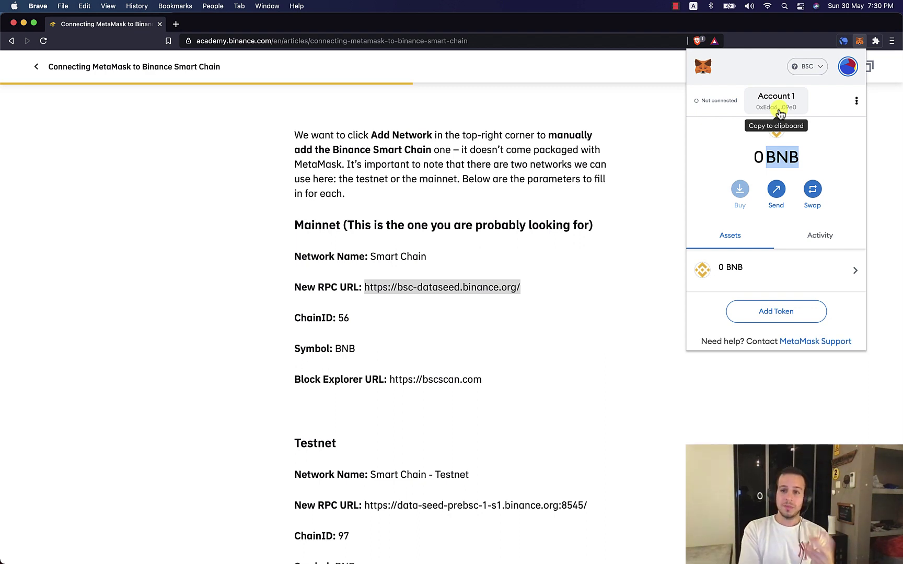
left_click(805, 67)
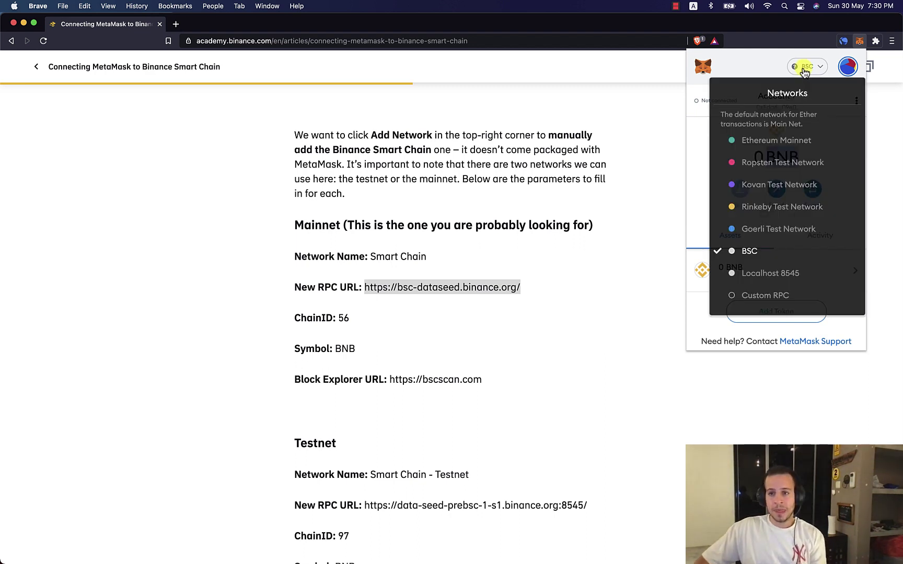
left_click(795, 68)
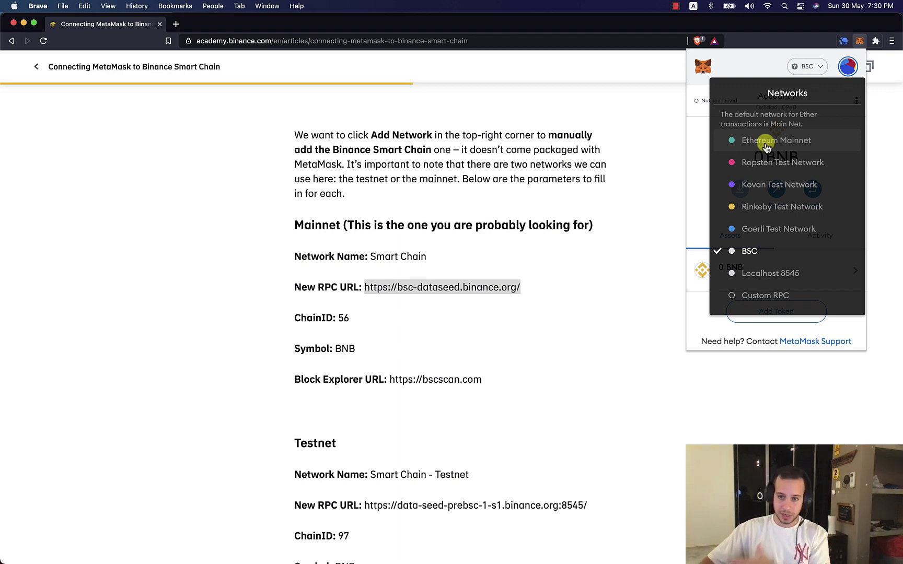
left_click(767, 148)
left_click(790, 68)
left_click(698, 233)
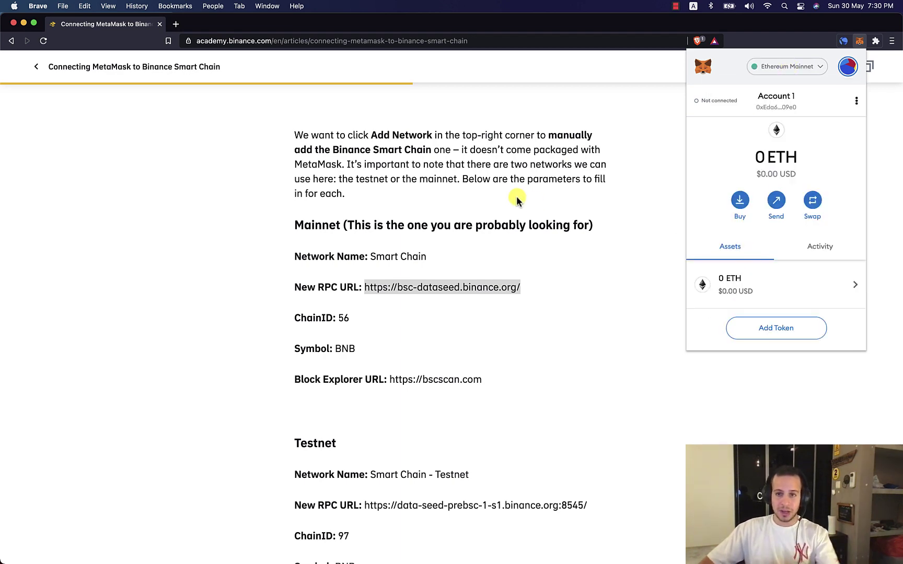
left_click(516, 202)
Search 'pancakeswap' in a new browser tab and open the PancakeSwap home page
left_click(175, 24)
type("p")
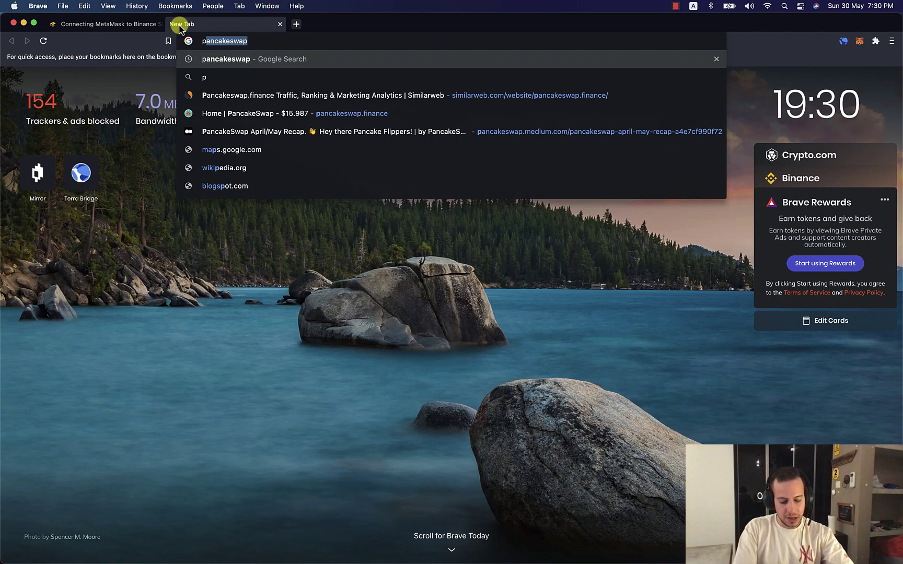
type("ancakeswap")
key("Return")
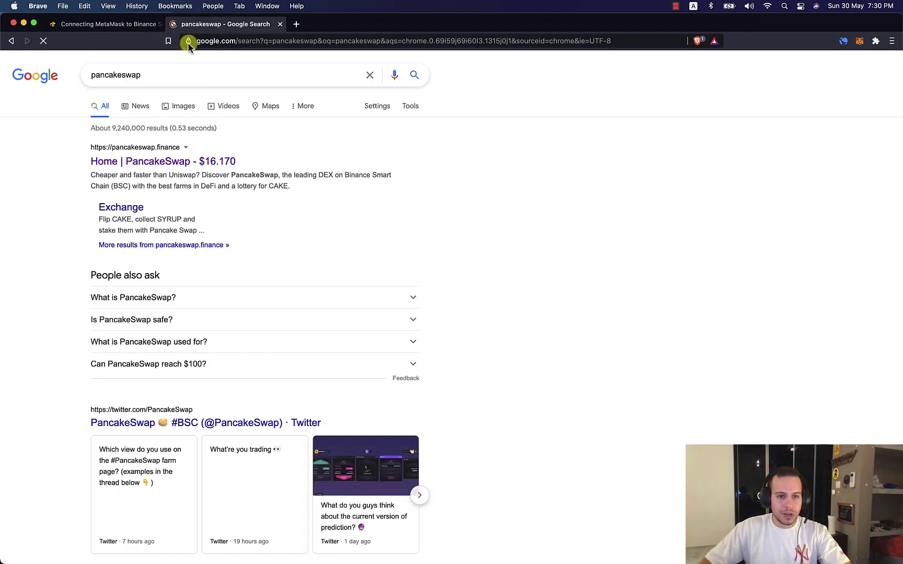
left_click(197, 159)
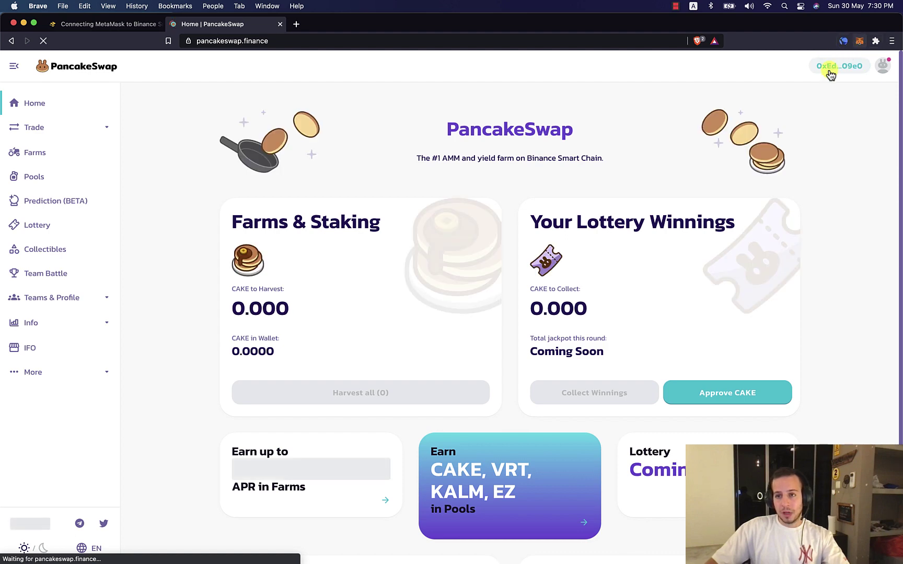
Log the wallet out of PancakeSwap, reconnect with Metamask, and request CAKE spending approval
left_click(837, 72)
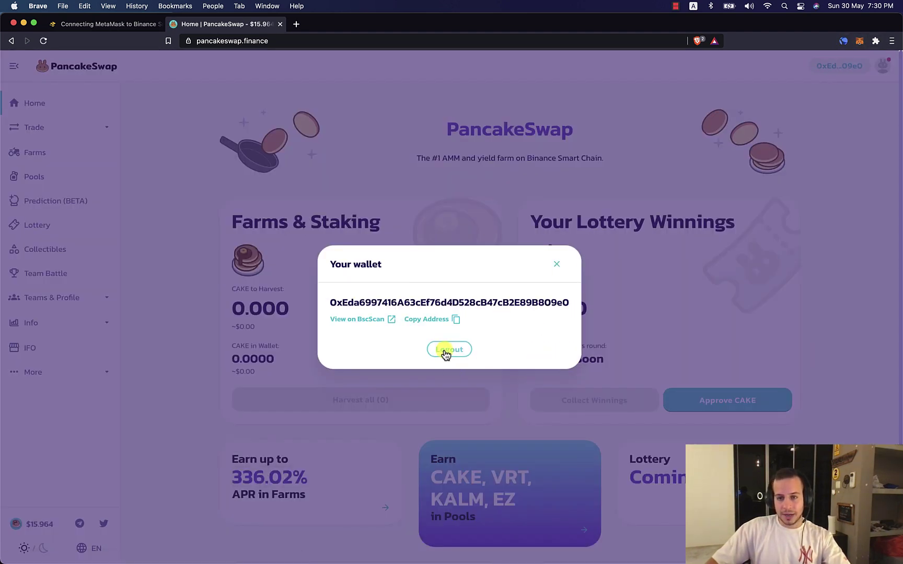
left_click(447, 350)
left_click(843, 66)
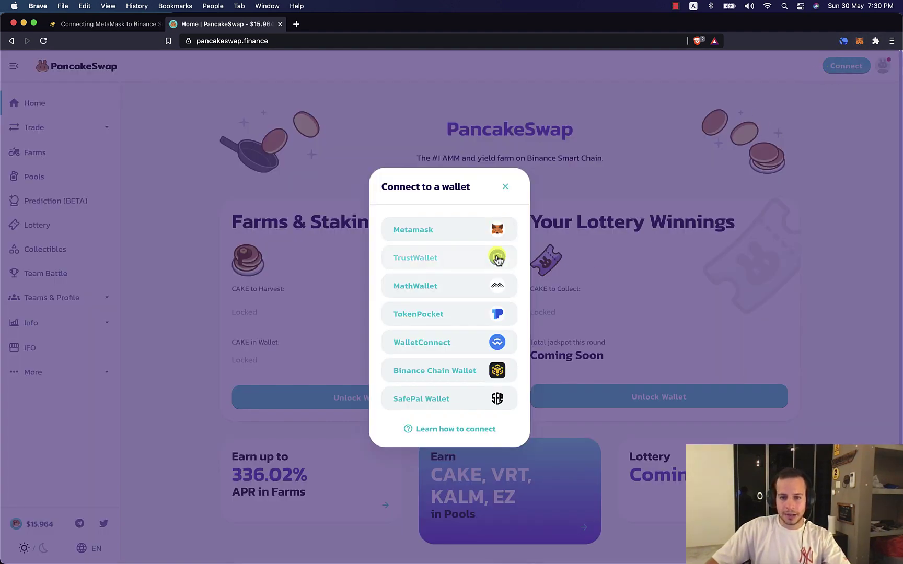
left_click(466, 259)
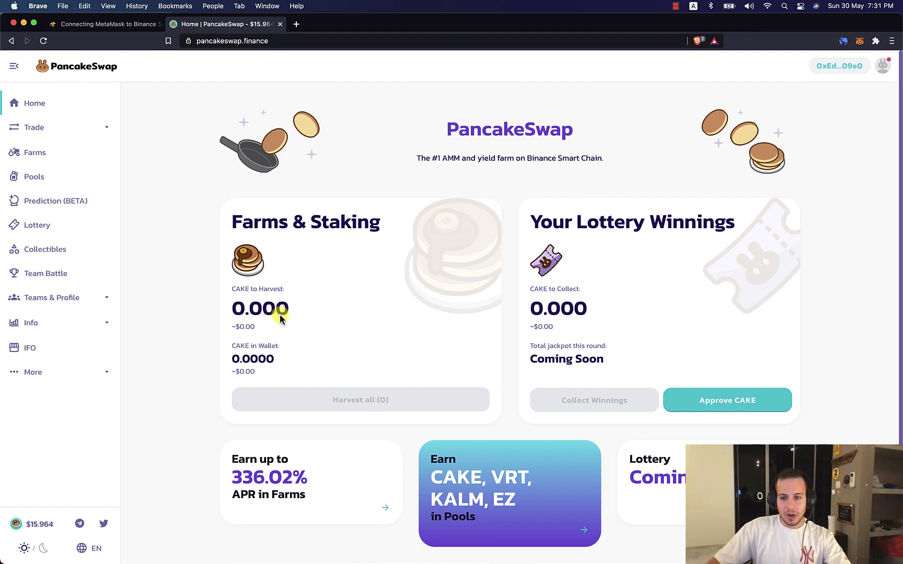
left_click(691, 403)
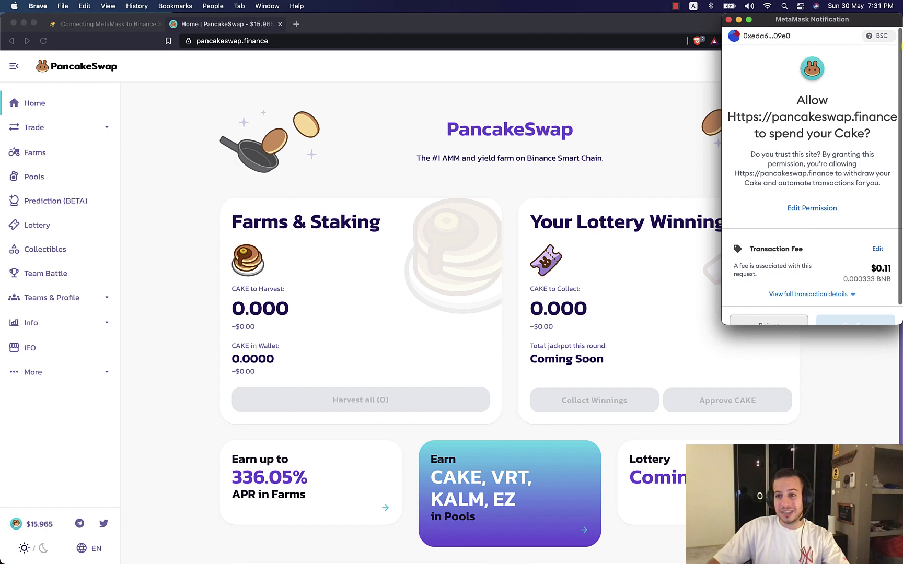
scroll(819, 163, "down", 2)
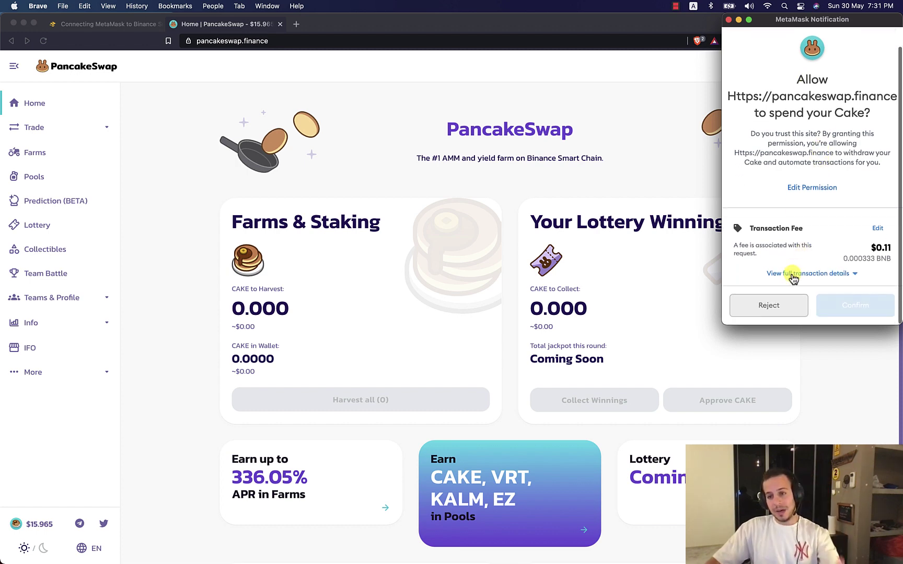
Reject the MetaMask CAKE spending request and dismiss the lottery warning
left_click(764, 309)
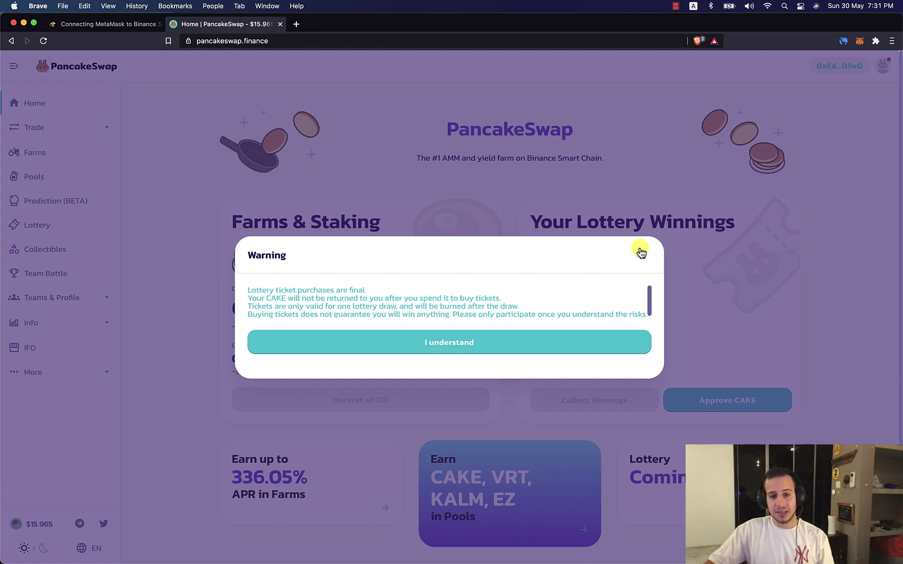
left_click(639, 255)
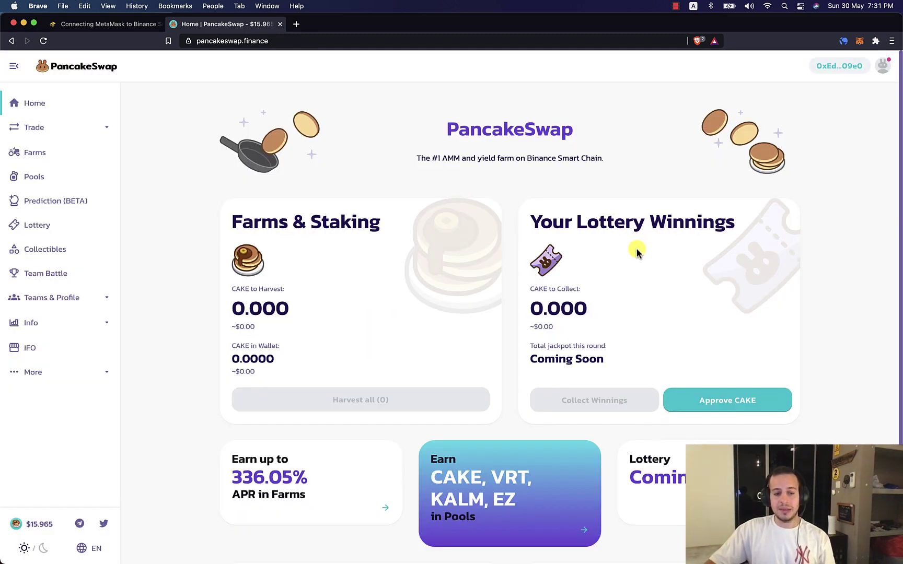